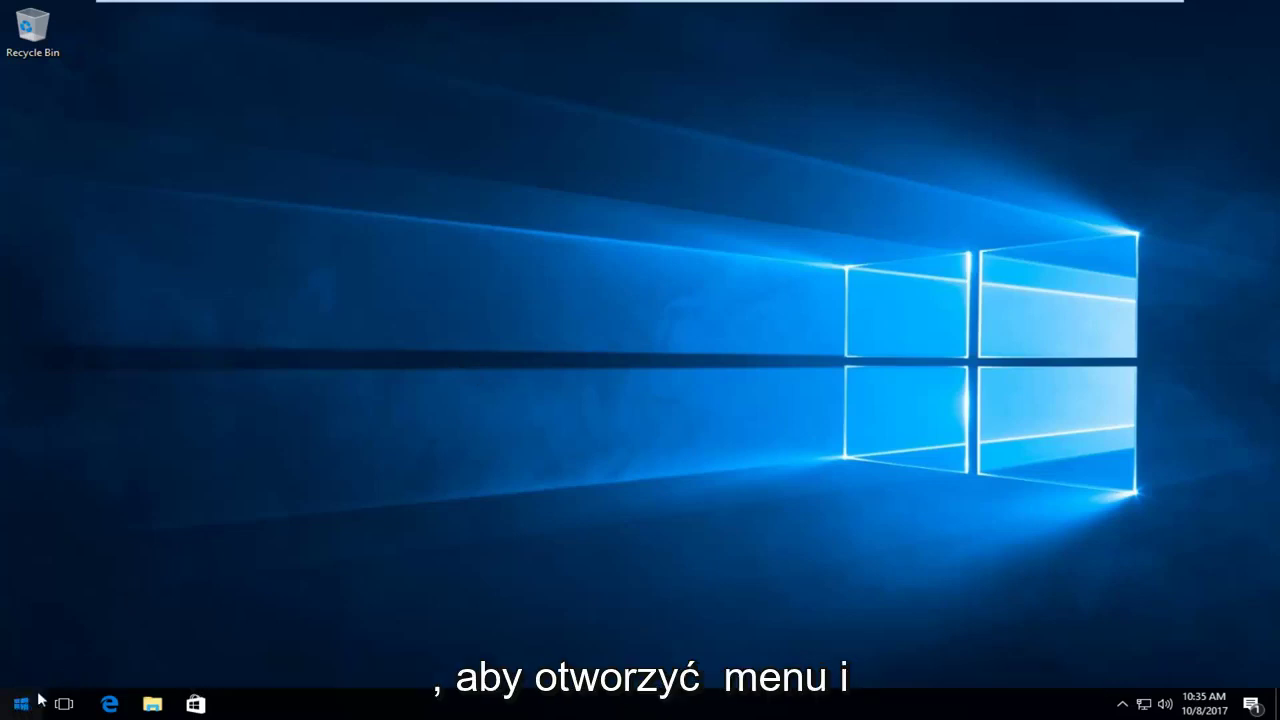
# Search the Start menu for regedit and launch it as administrator
pyautogui.click(22, 706)
pyautogui.click(25, 707)
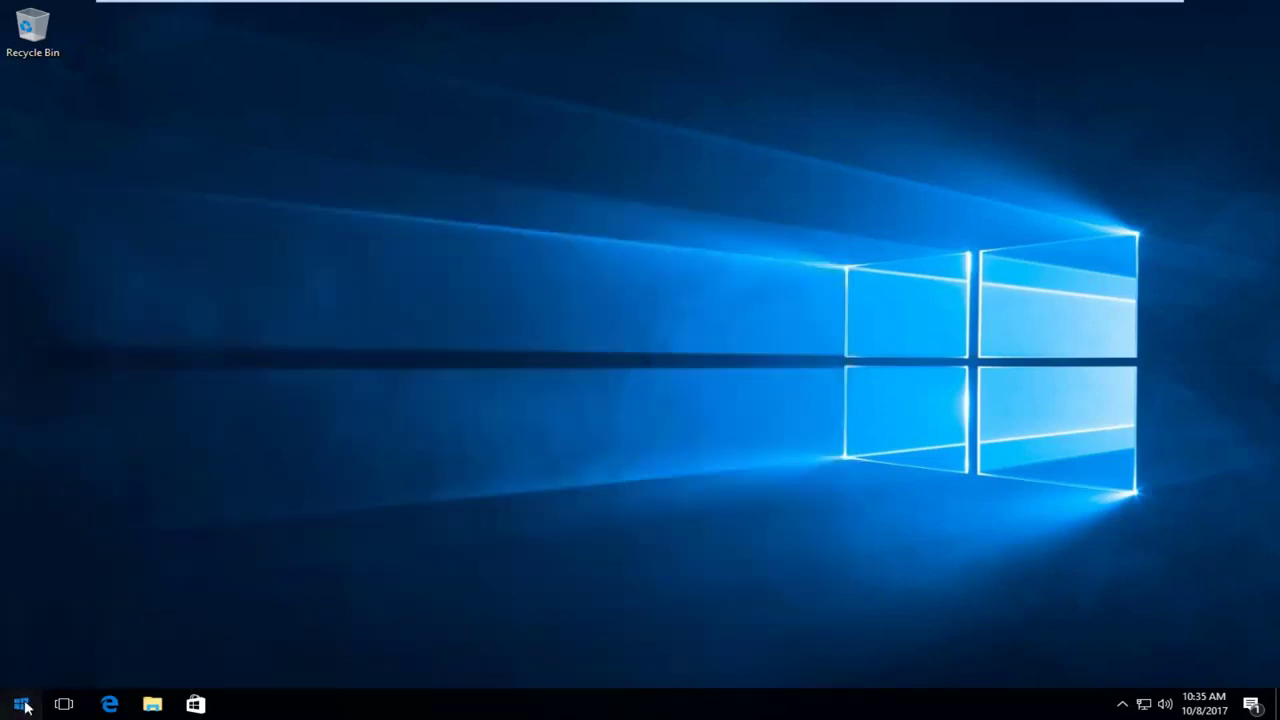
pyautogui.click(22, 706)
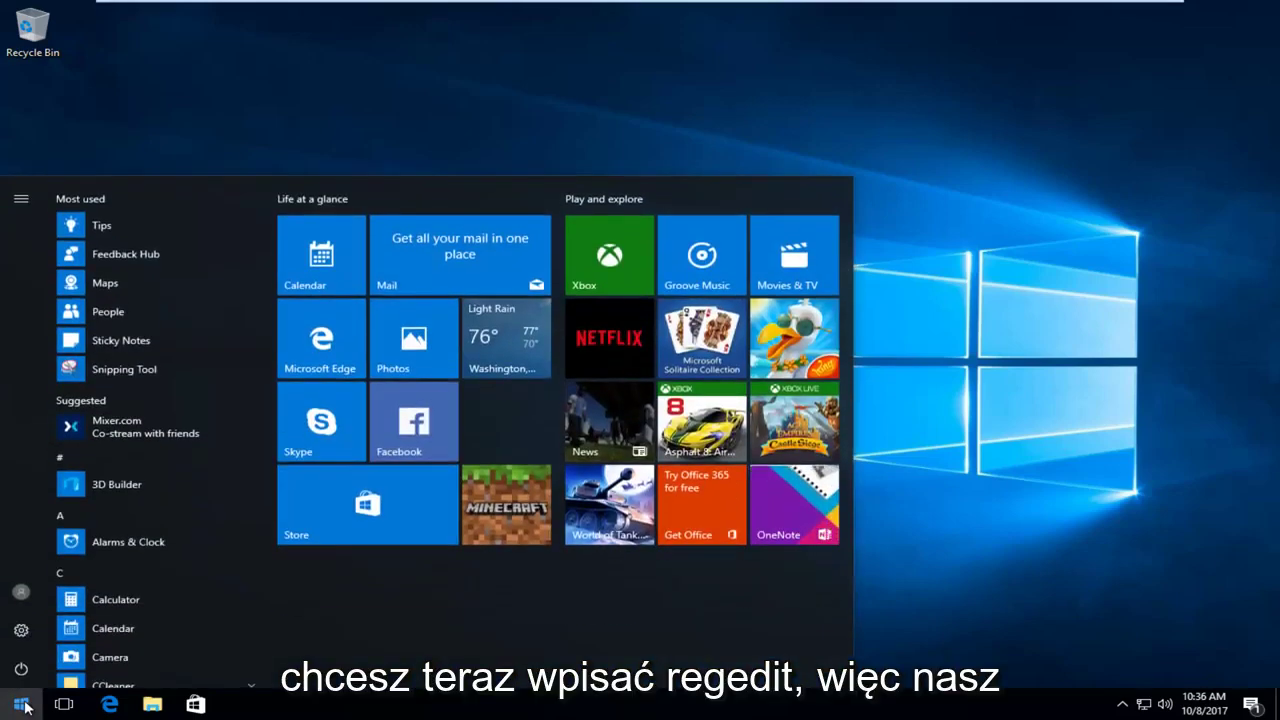
pyautogui.write('r')
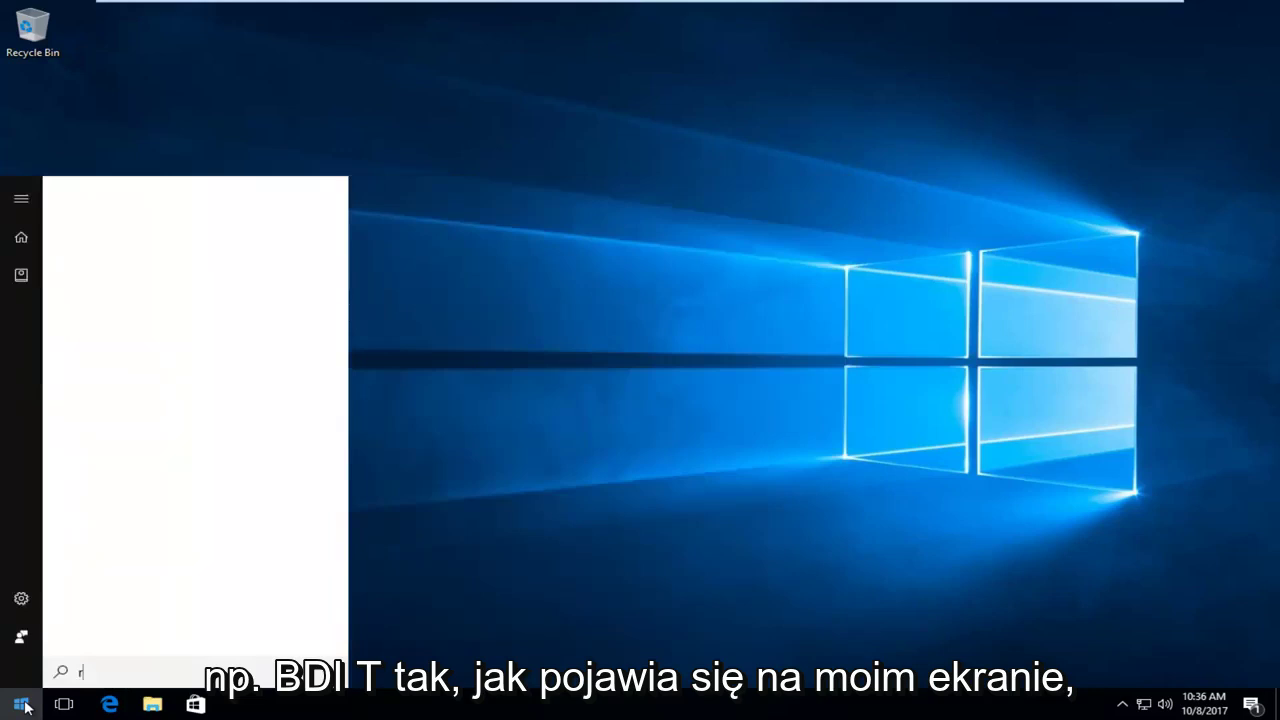
pyautogui.write('egedit')
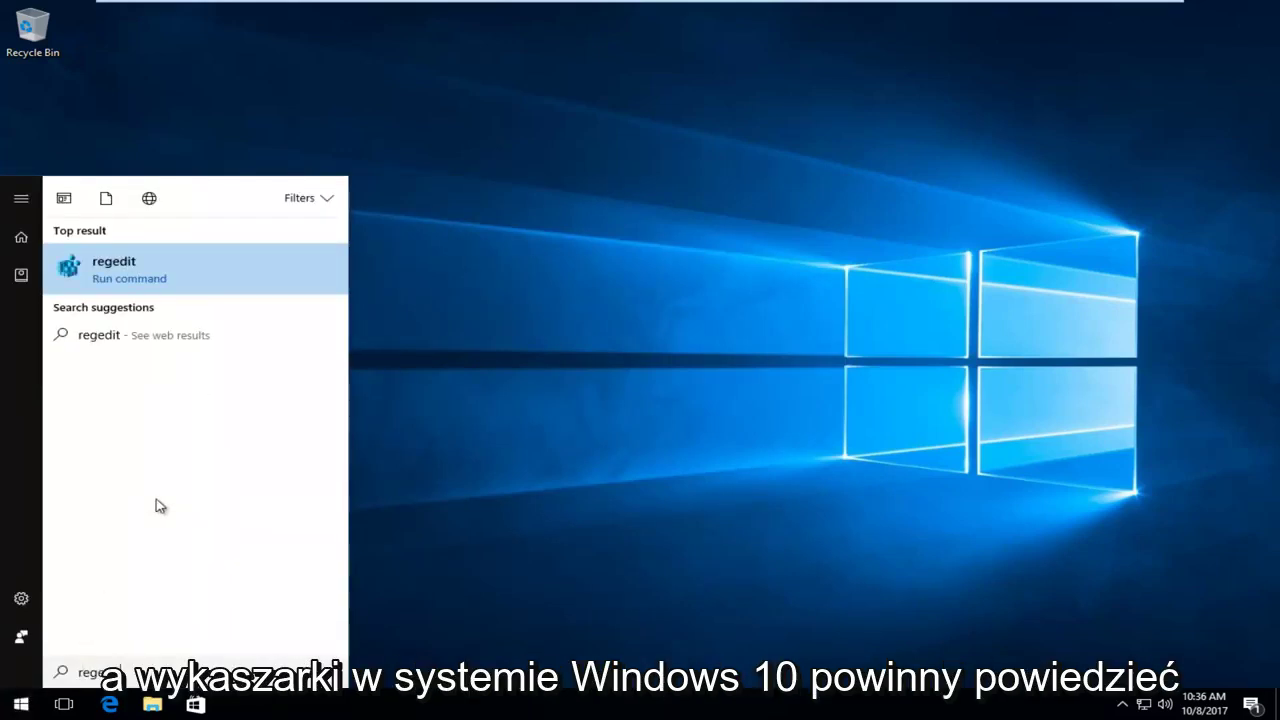
pyautogui.rightClick(114, 273)
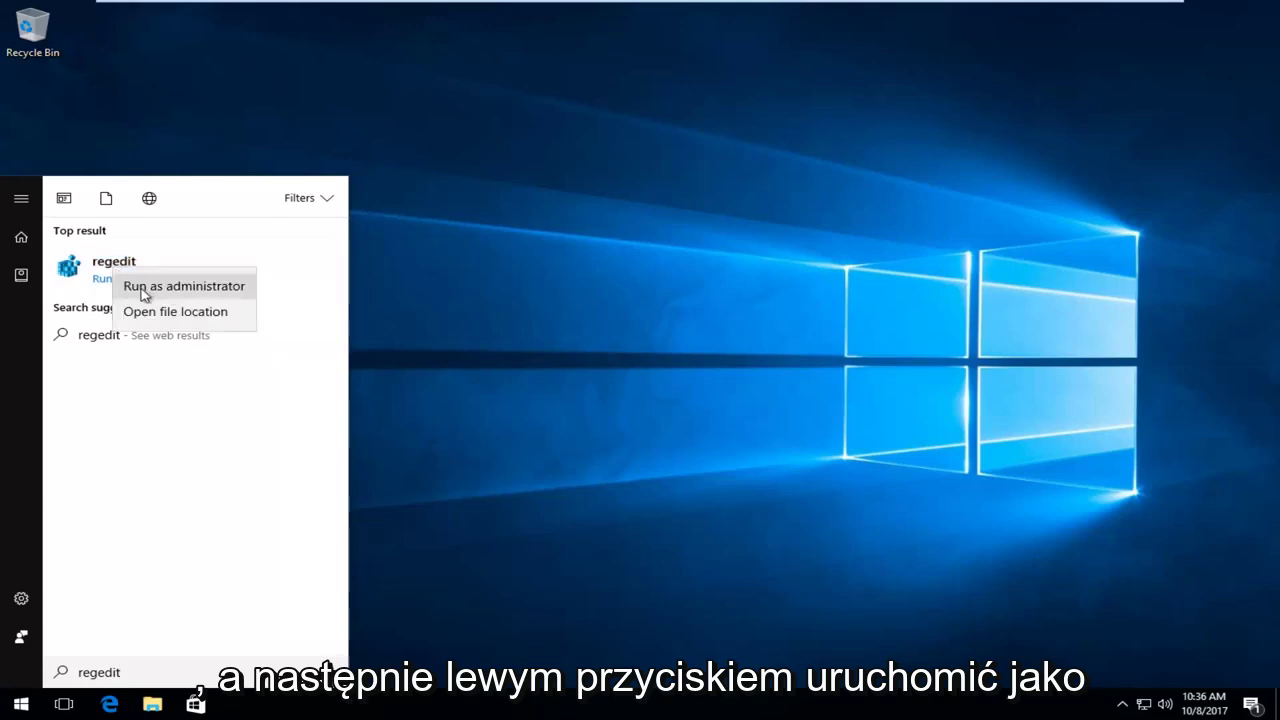
pyautogui.click(142, 288)
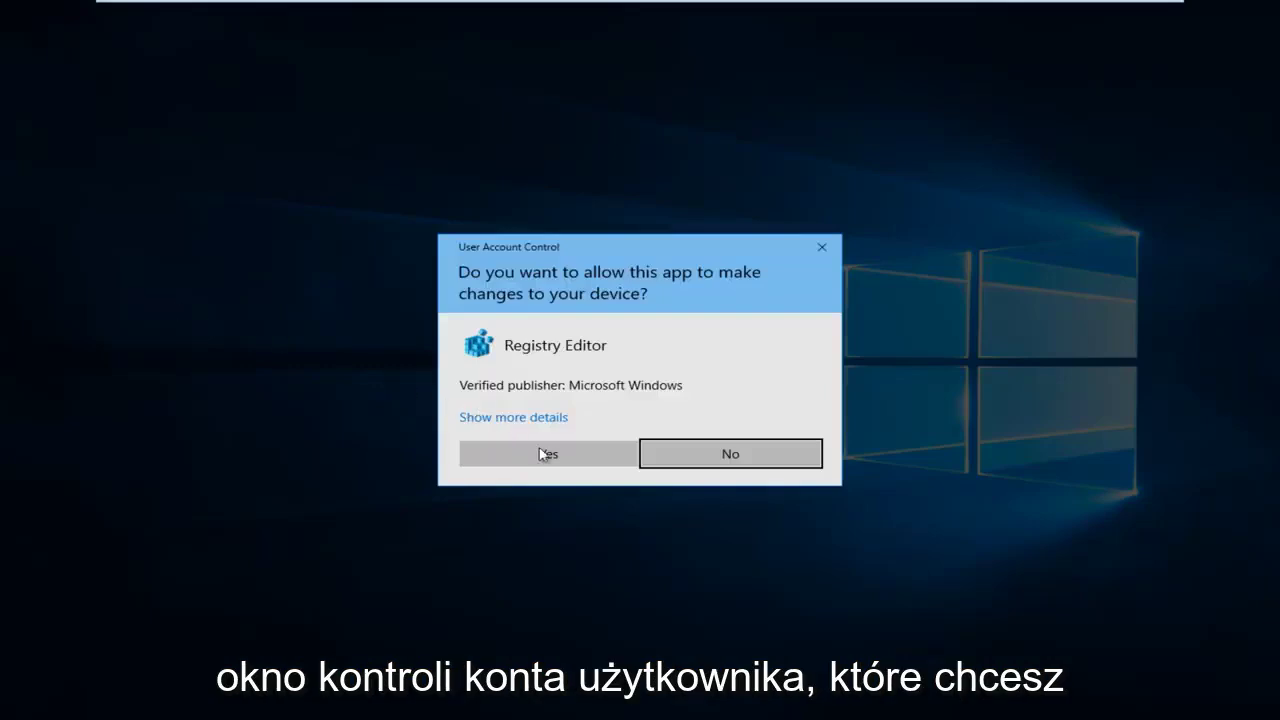
# Allow Registry Editor in the UAC prompt and expand HKEY_LOCAL_MACHINE
pyautogui.click(550, 458)
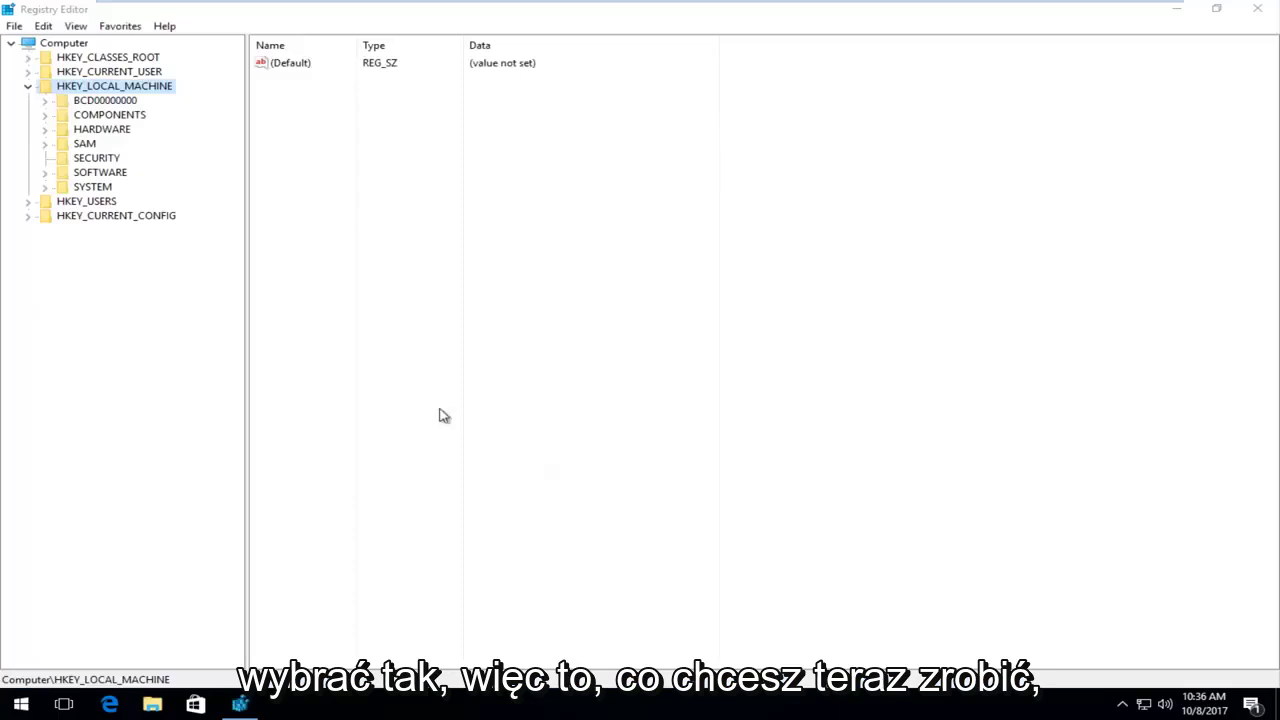
pyautogui.click(29, 87)
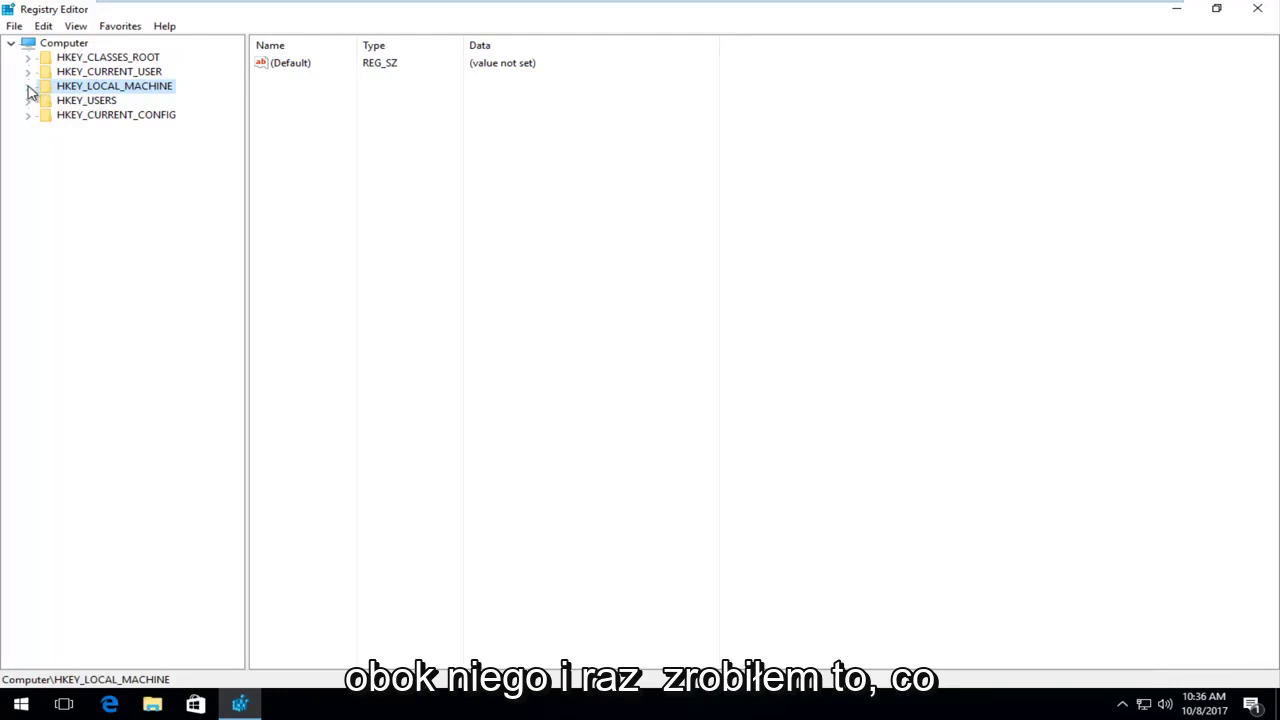
pyautogui.click(29, 87)
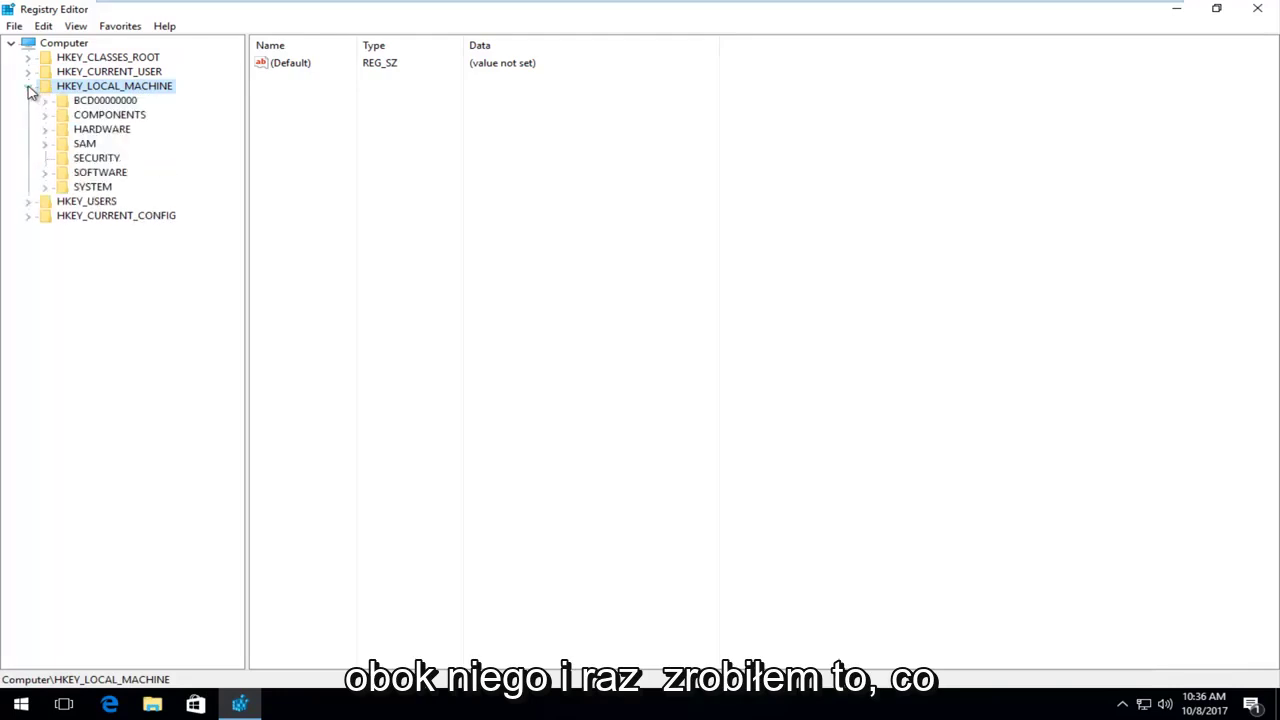
# Expand SOFTWARE, then Microsoft, then the Windows key in the tree
pyautogui.click(65, 174)
pyautogui.click(47, 176)
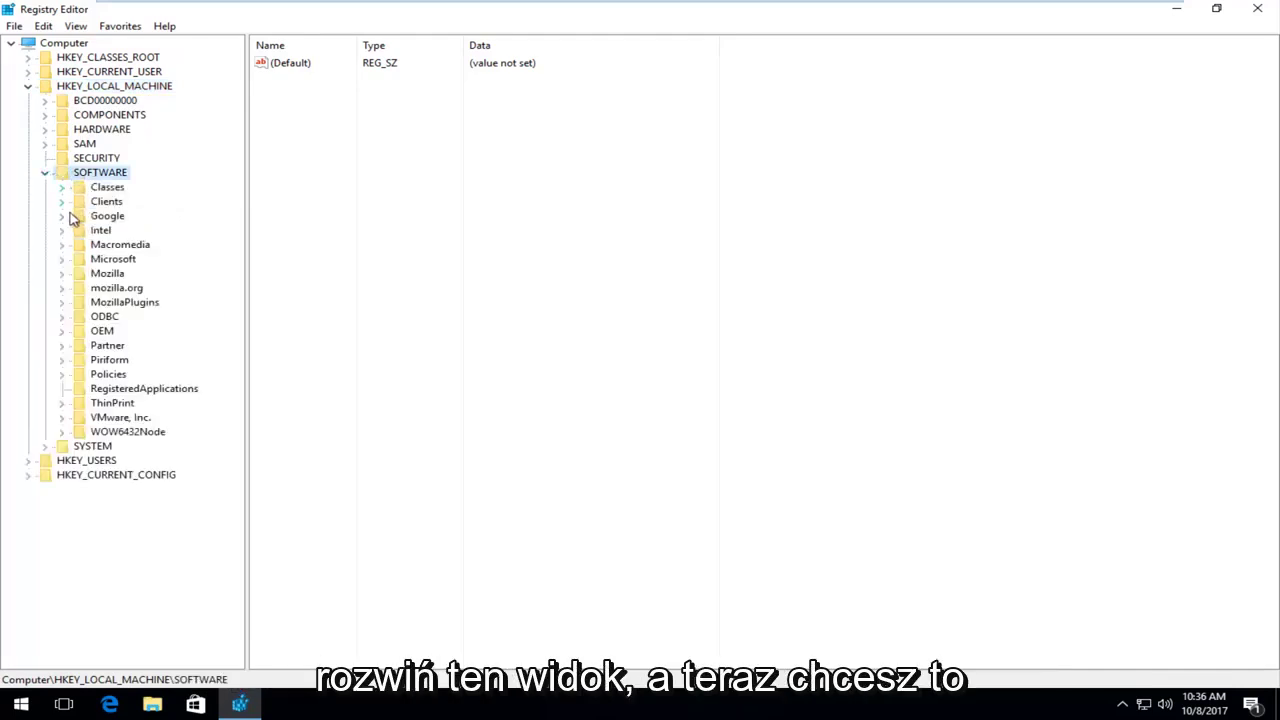
pyautogui.click(69, 261)
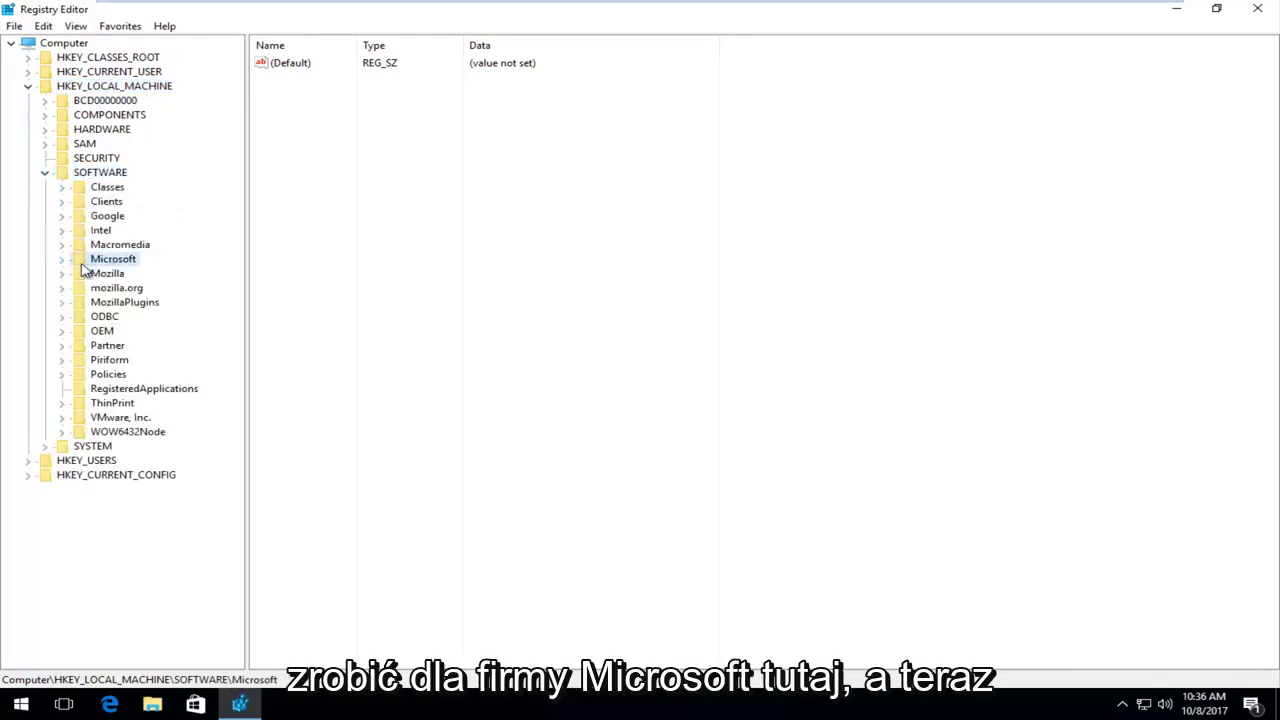
pyautogui.click(61, 260)
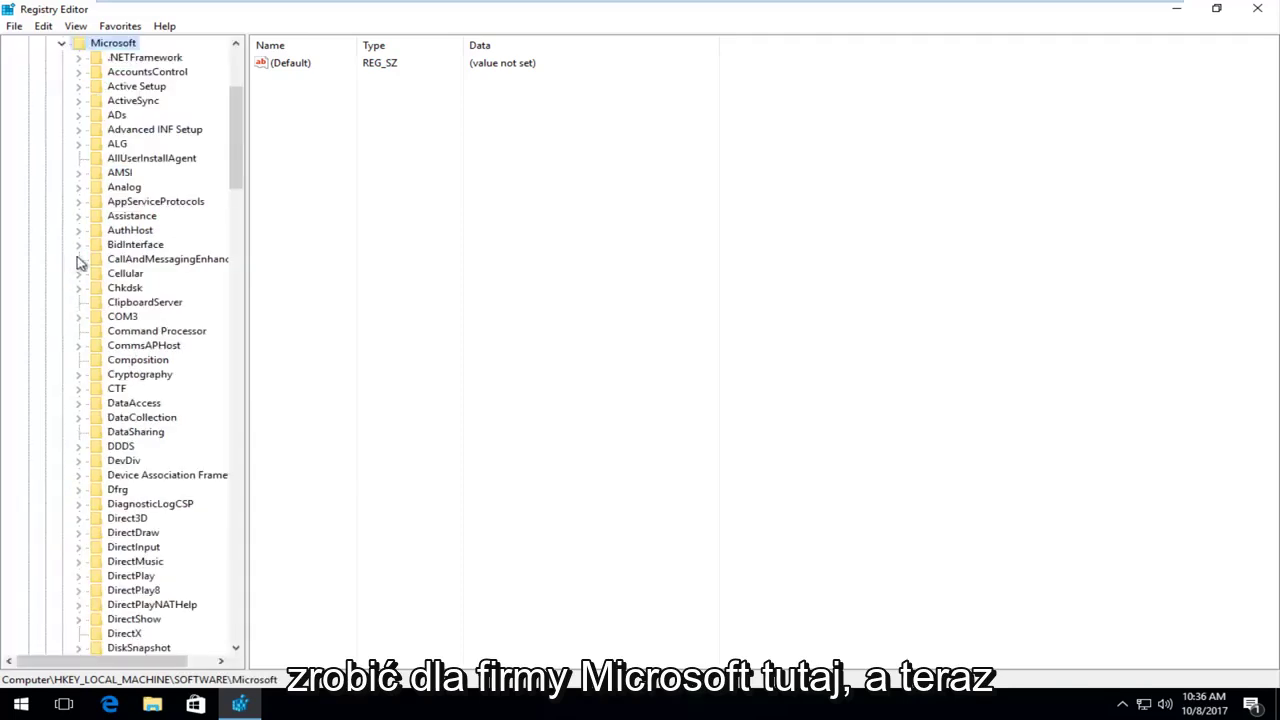
pyautogui.scroll(-8, 115, 325)
pyautogui.scroll(-20, 115, 325)
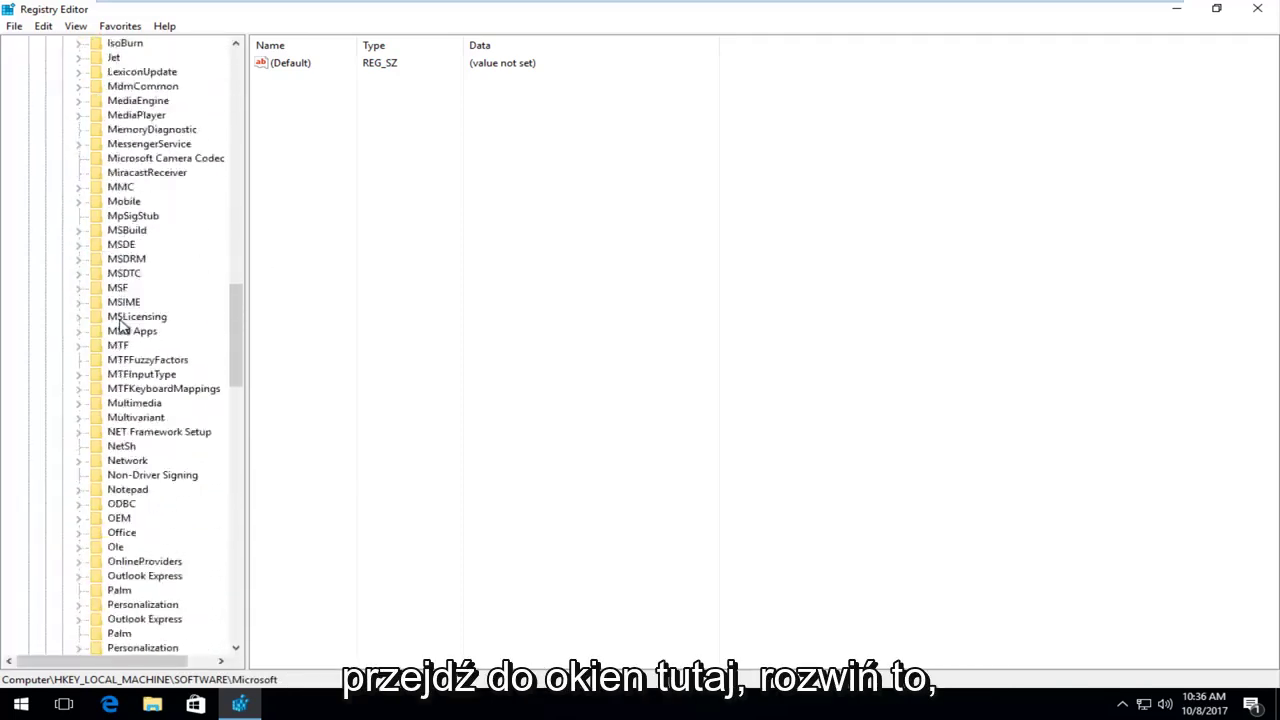
pyautogui.scroll(-8, 125, 322)
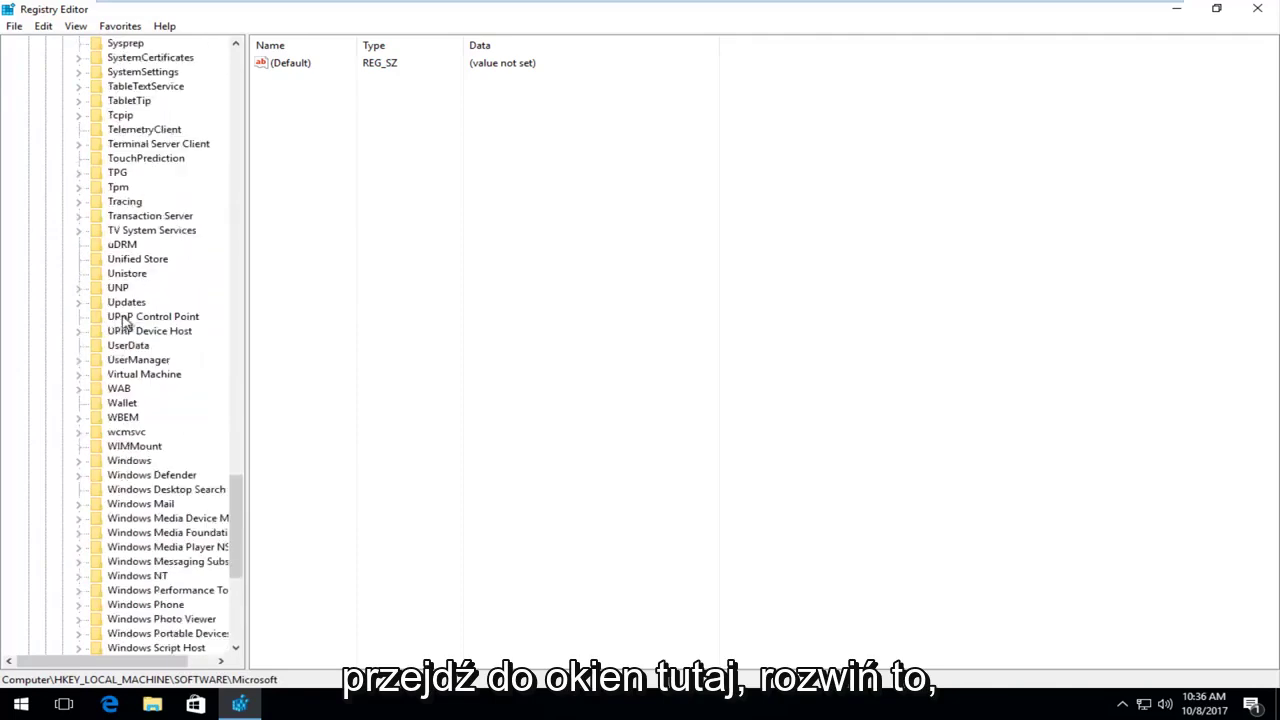
pyautogui.click(84, 447)
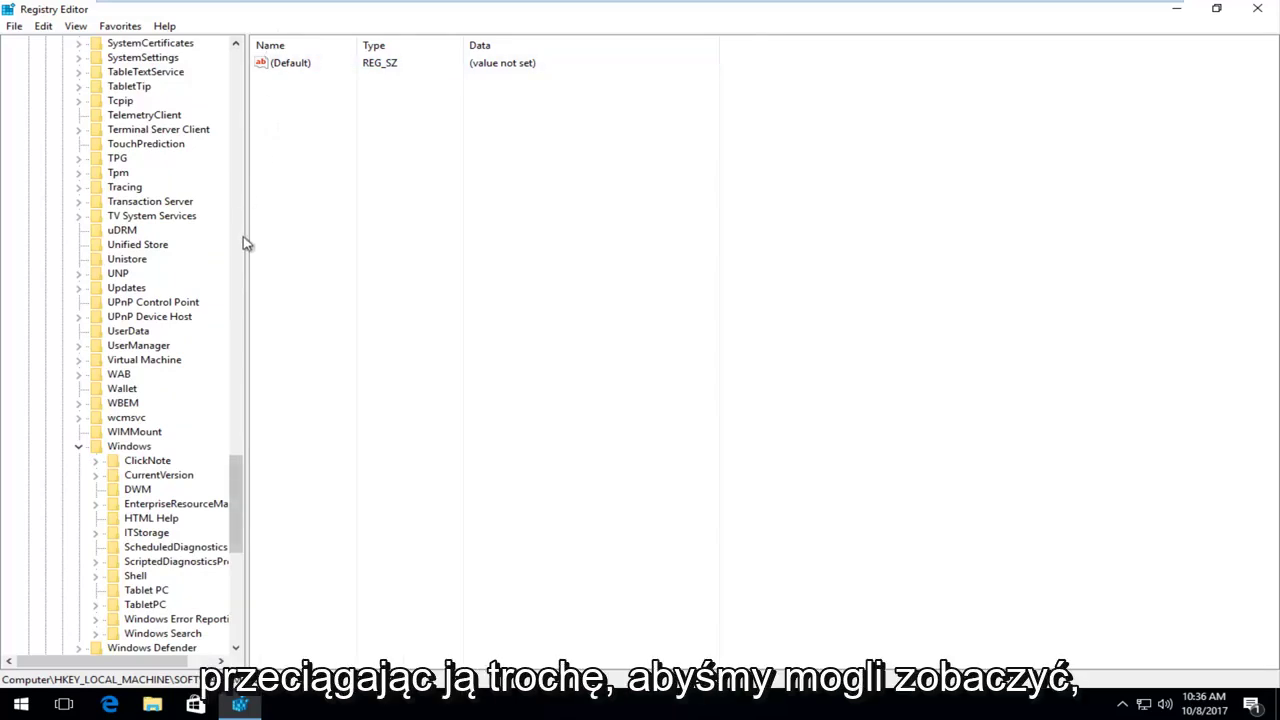
# Widen the key tree pane and expand the CurrentVersion key
pyautogui.moveTo(249, 241); pyautogui.dragTo(290, 250)
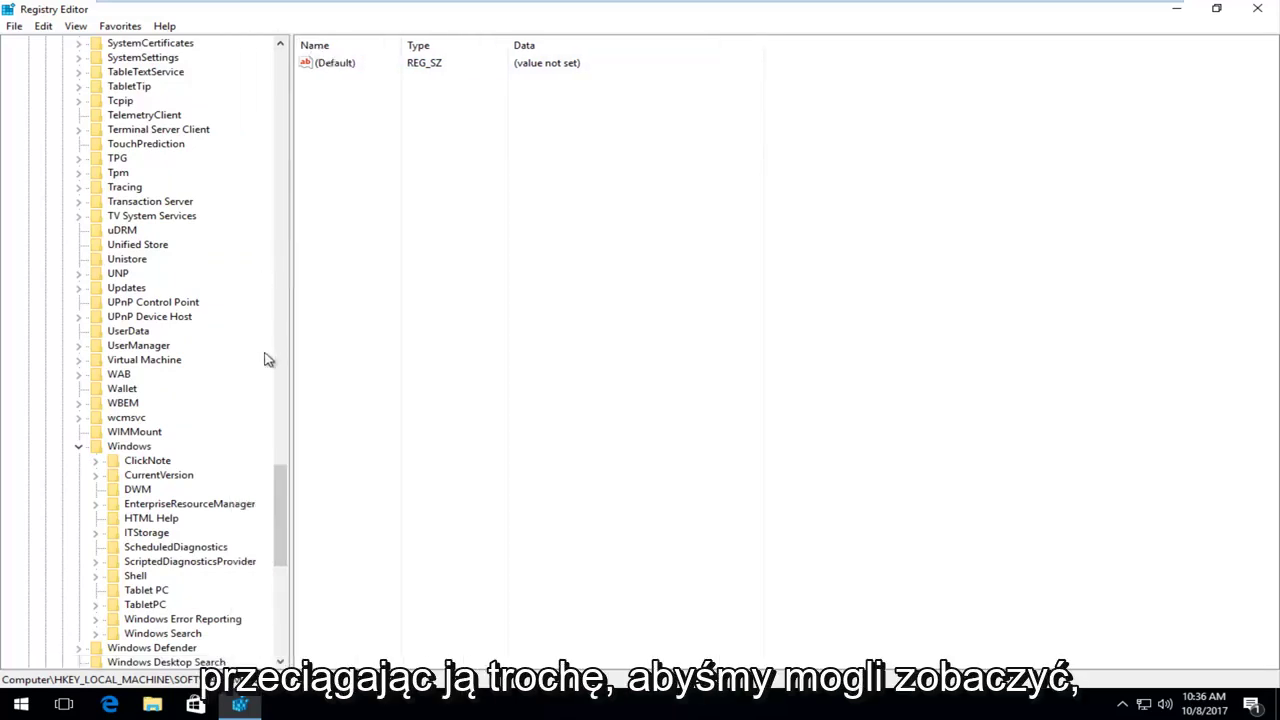
pyautogui.moveTo(297, 352); pyautogui.dragTo(347, 344)
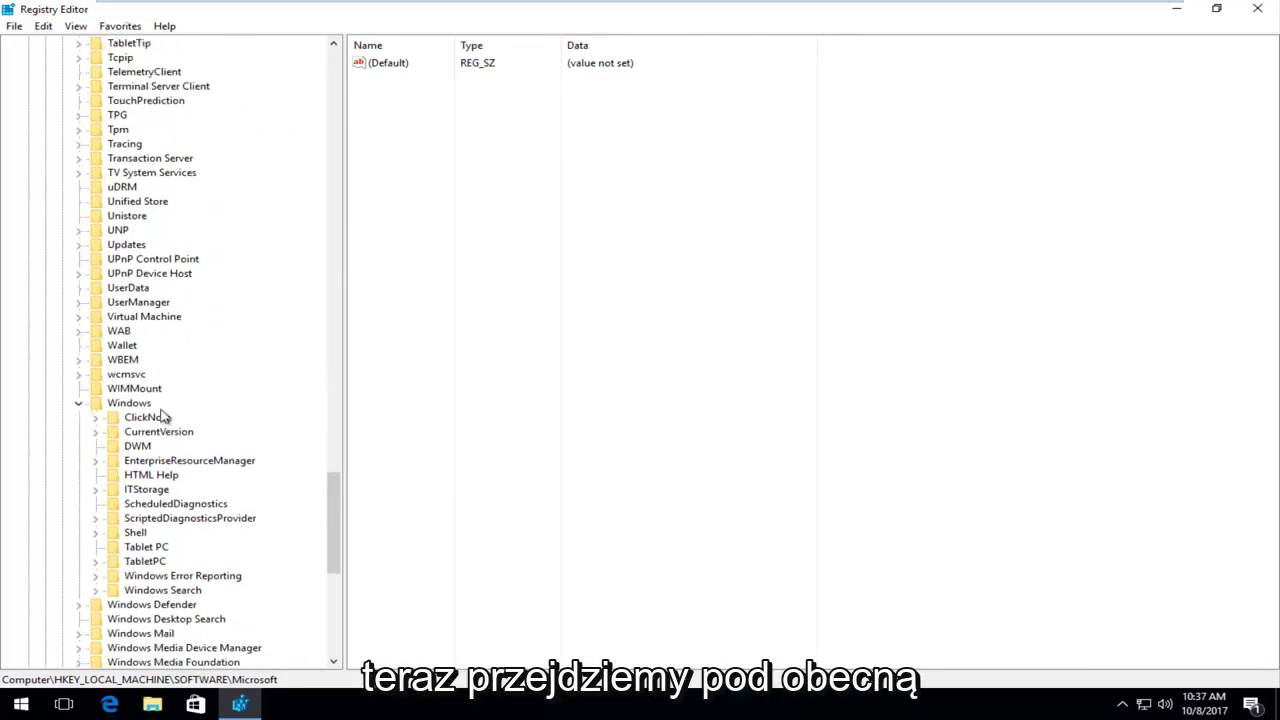
pyautogui.scroll(-1, 162, 414)
pyautogui.click(158, 434)
pyautogui.click(96, 432)
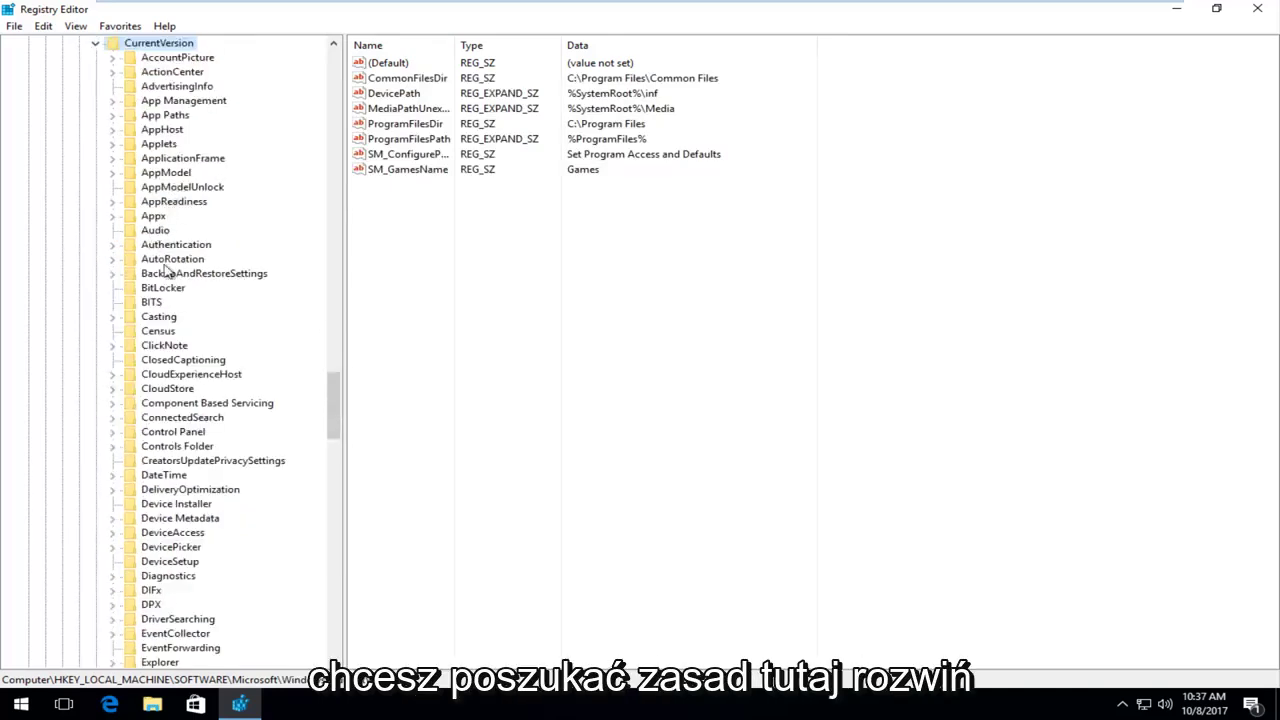
# Expand Policies, open Attachments, and widen the Name column to show ScanWithAntiVirus
pyautogui.scroll(-4, 166, 271)
pyautogui.scroll(-13, 180, 360)
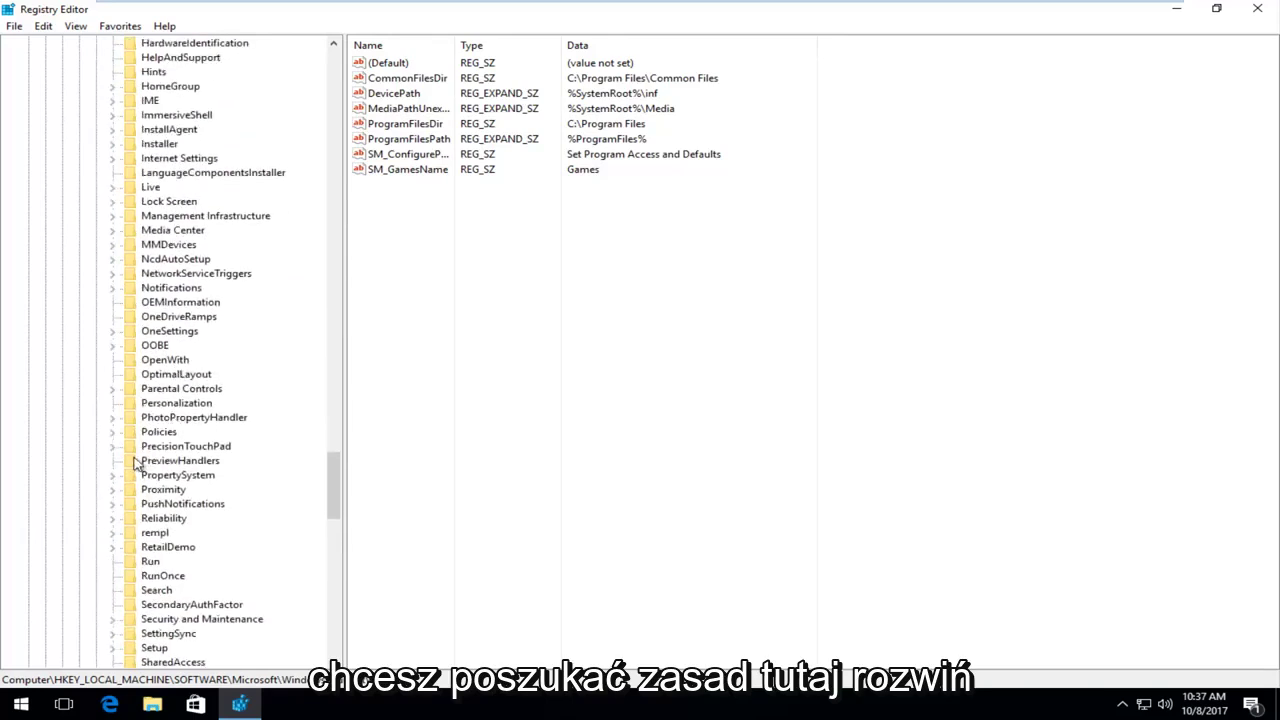
pyautogui.click(148, 434)
pyautogui.click(114, 434)
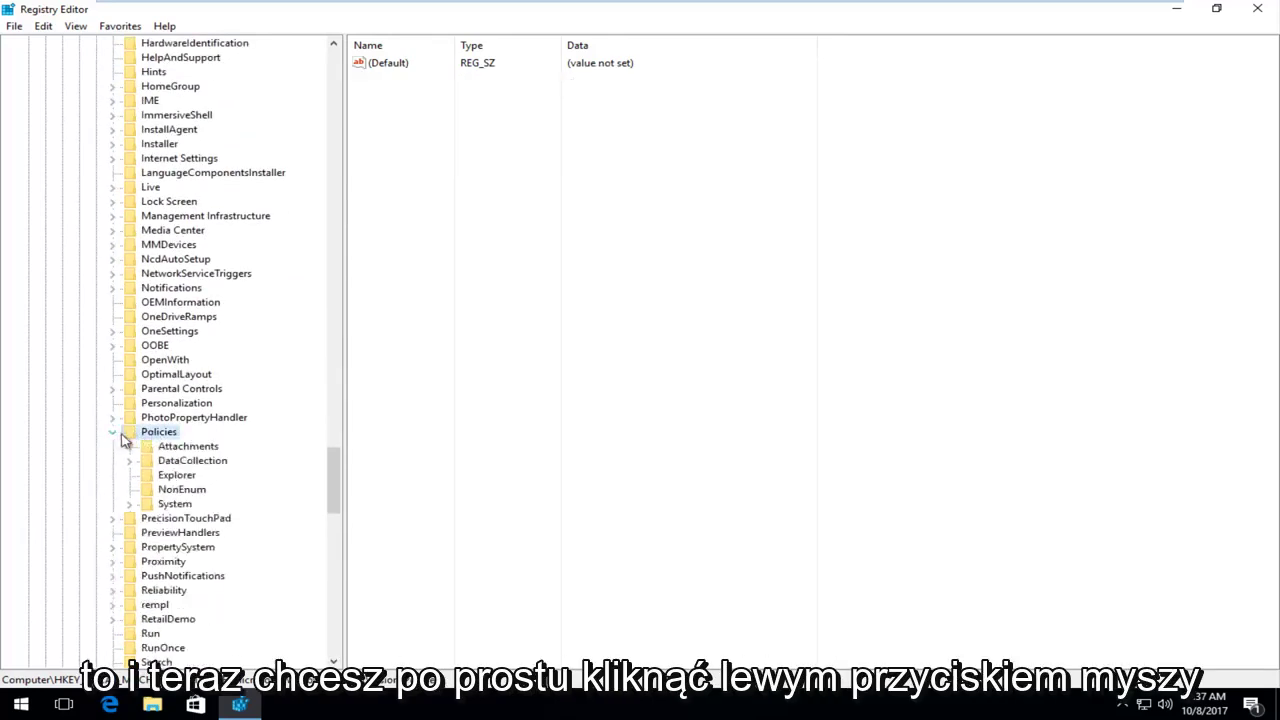
pyautogui.click(170, 449)
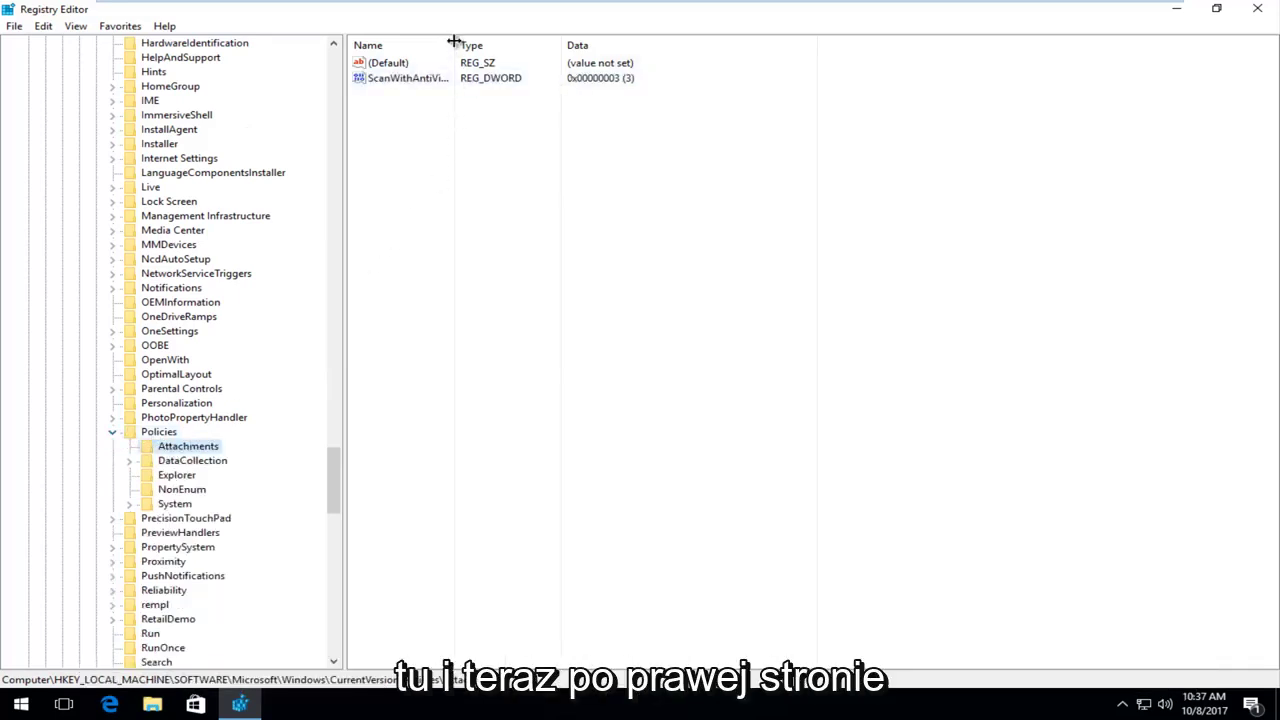
pyautogui.moveTo(452, 41); pyautogui.dragTo(508, 38)
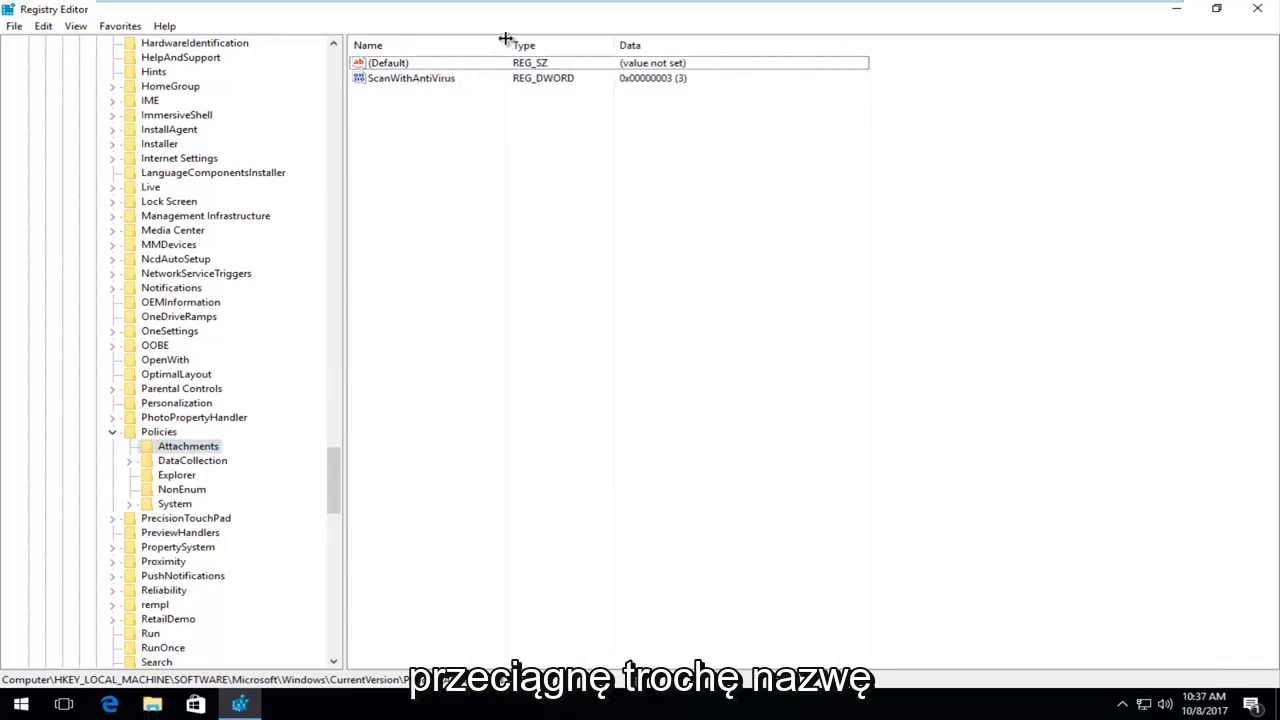
# Modify the ScanWithAntiVirus DWORD, replacing value data 3 with 1
pyautogui.click(388, 82)
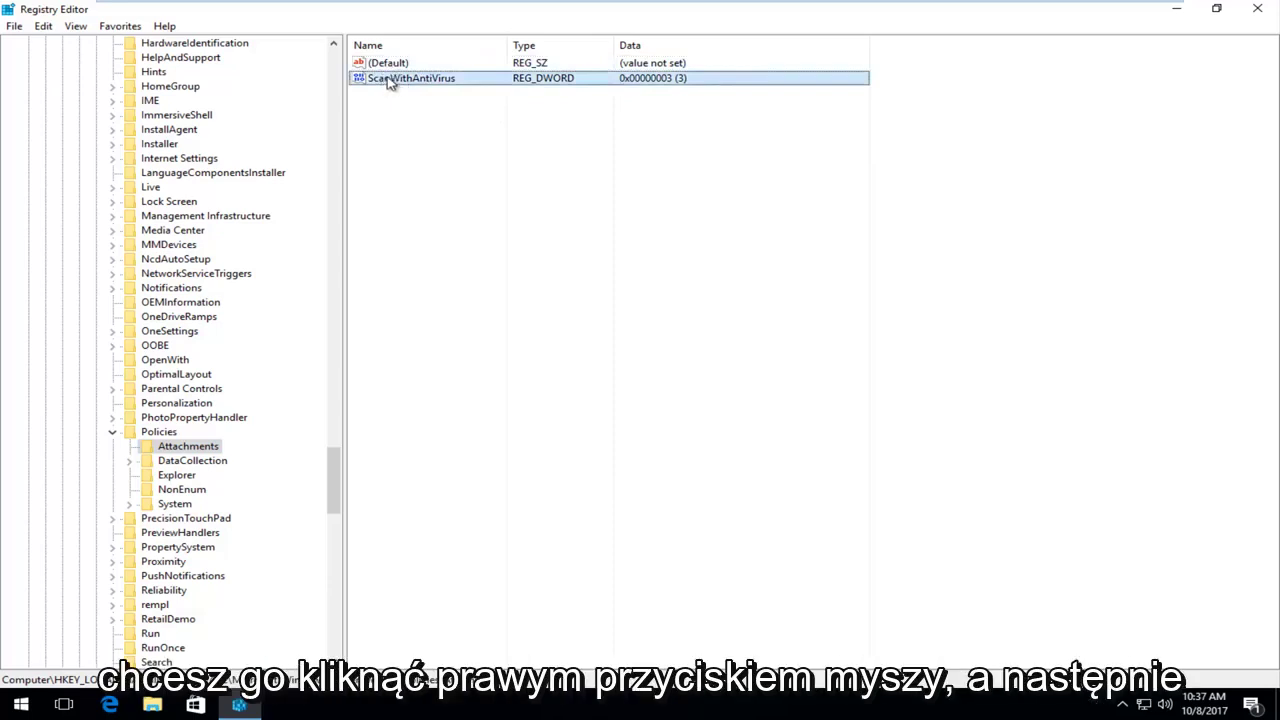
pyautogui.rightClick(390, 83)
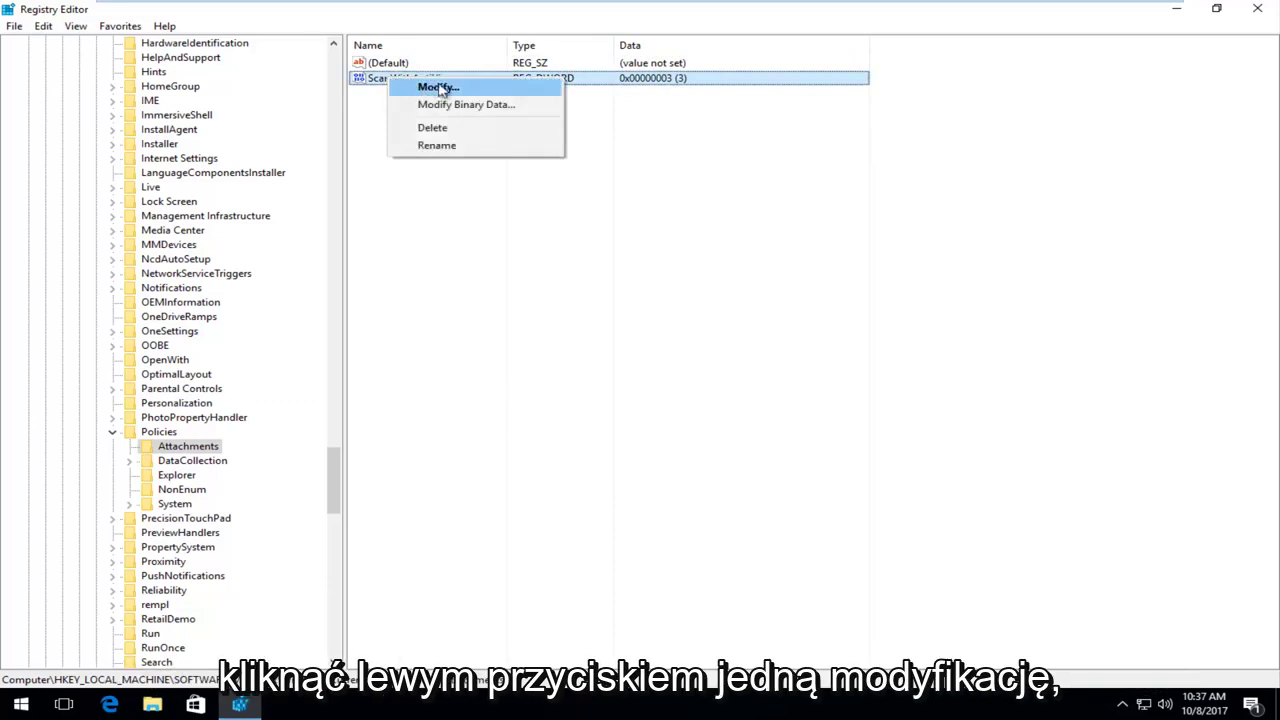
pyautogui.click(435, 87)
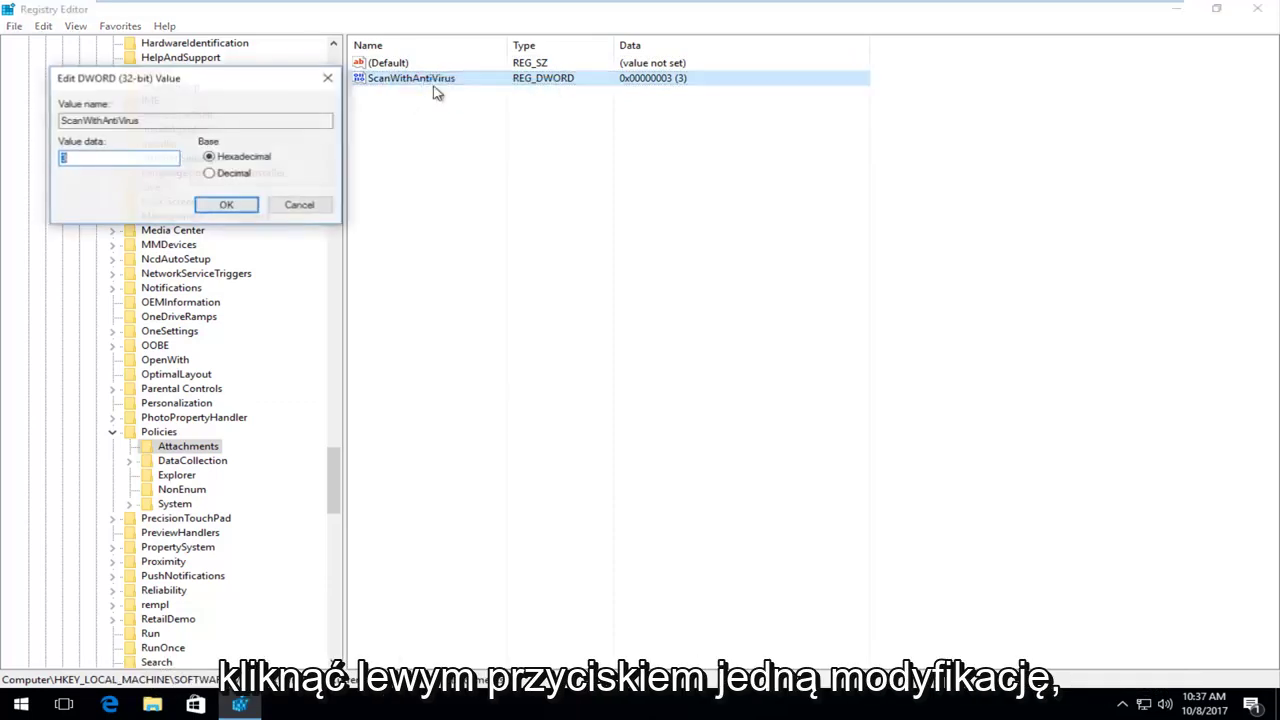
pyautogui.moveTo(204, 83); pyautogui.dragTo(575, 132)
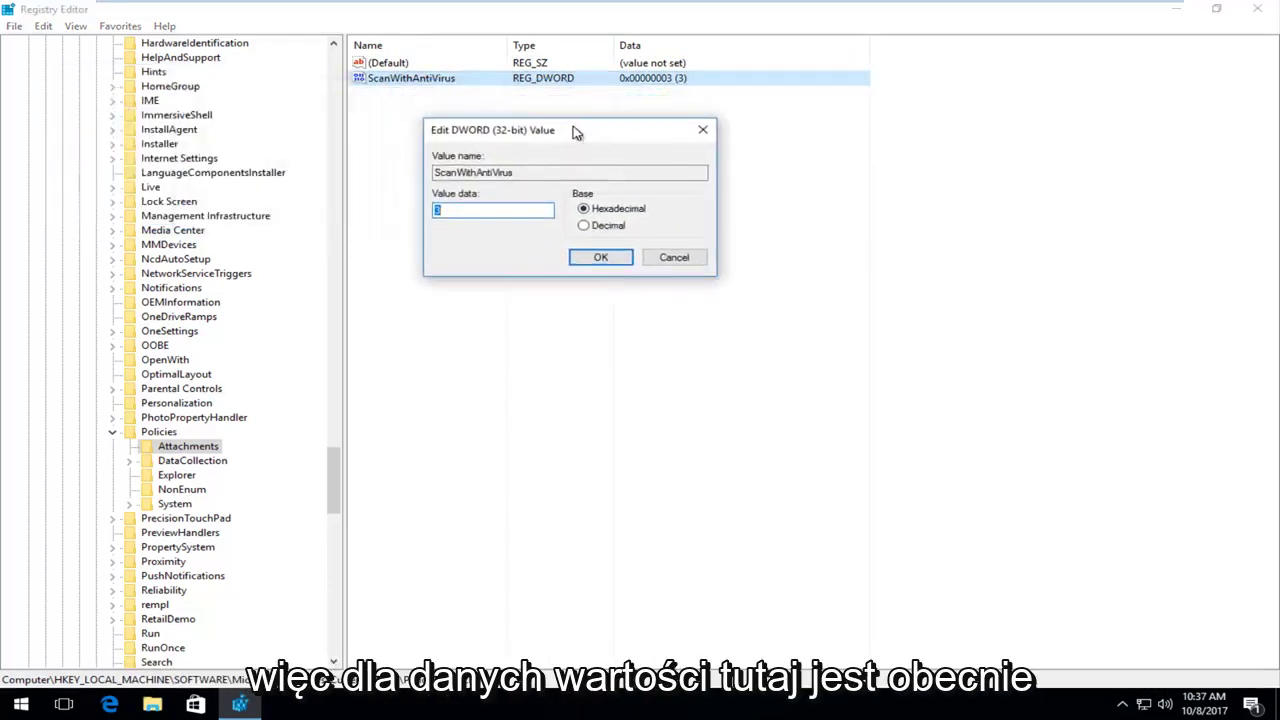
pyautogui.click(460, 209)
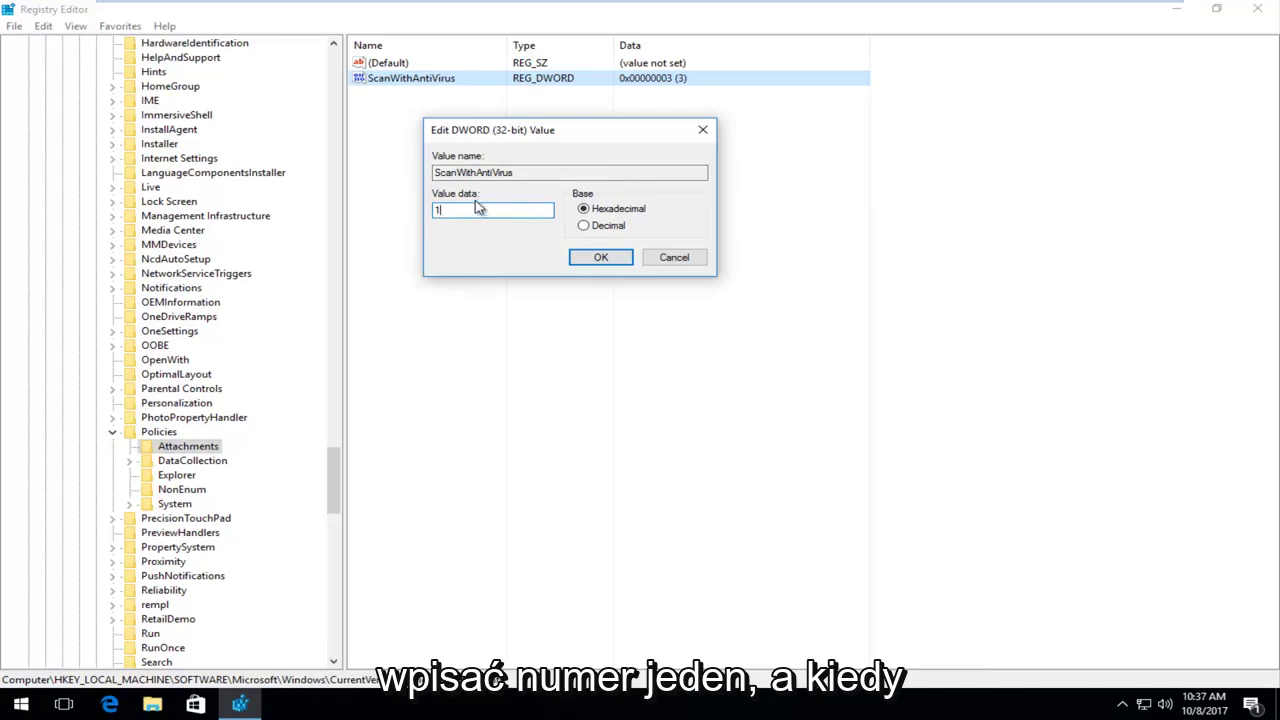
pyautogui.click(601, 258)
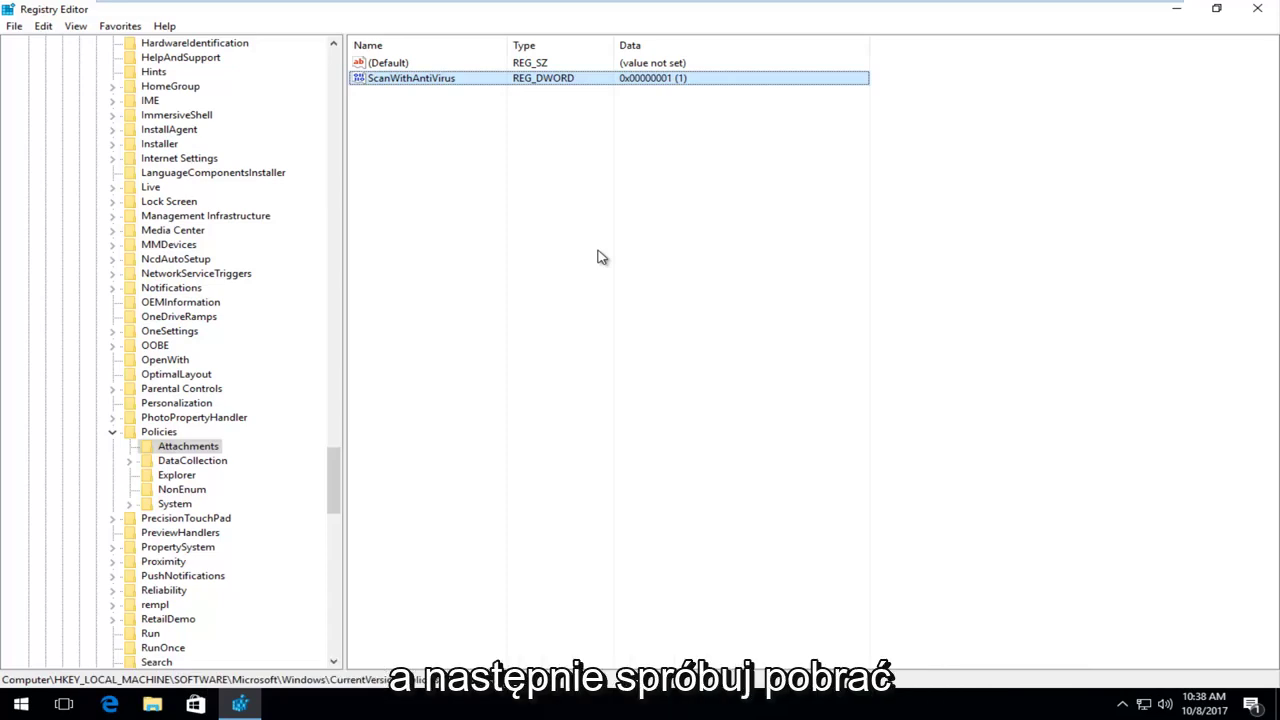
# Close the Registry Editor window from its title bar
pyautogui.click(1258, 10)
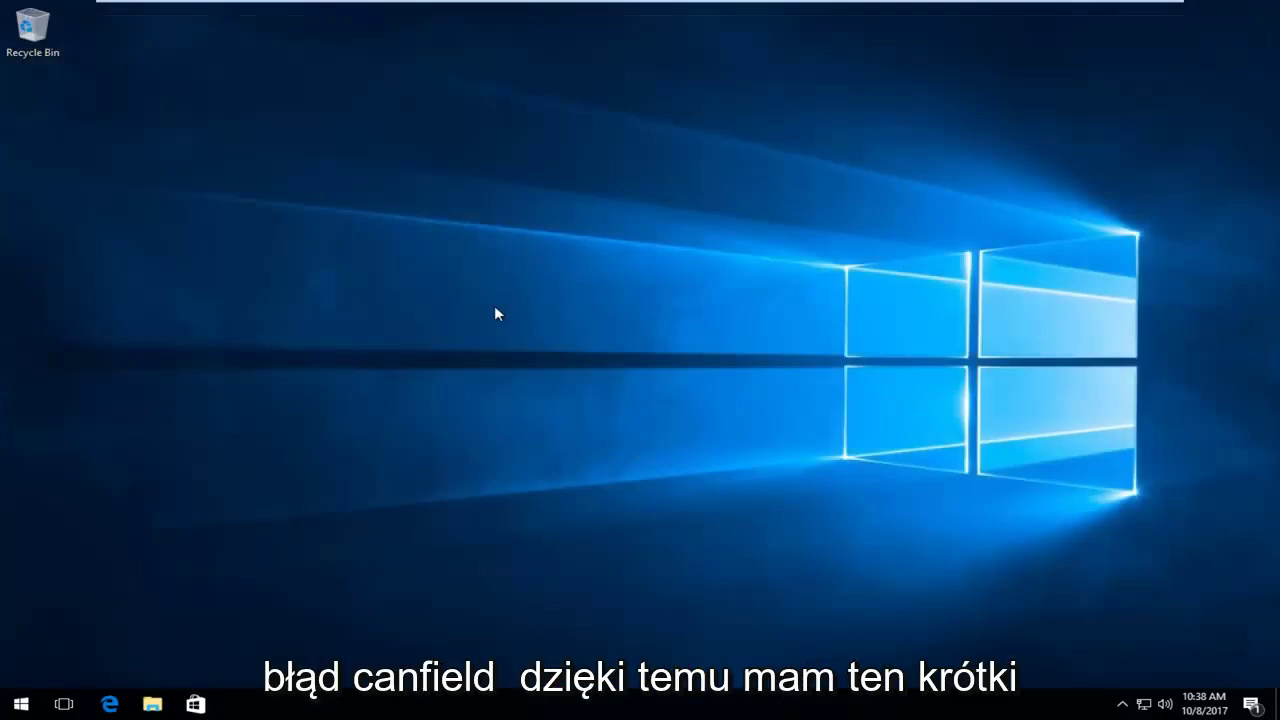